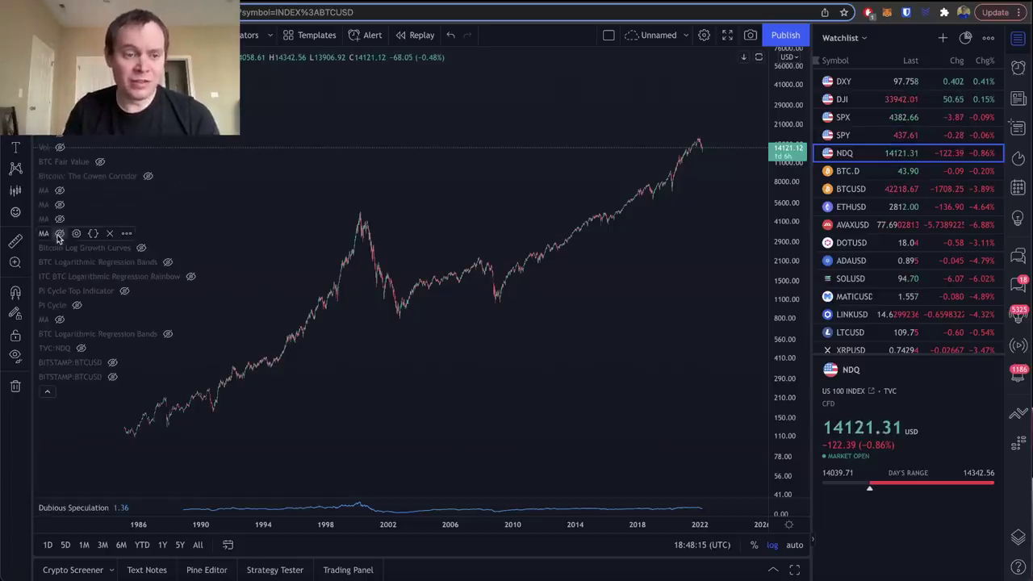
- Show the moving-average curve, then brush yellow arrows up to the 2000 peak and rightward from it
left_click(64, 234)
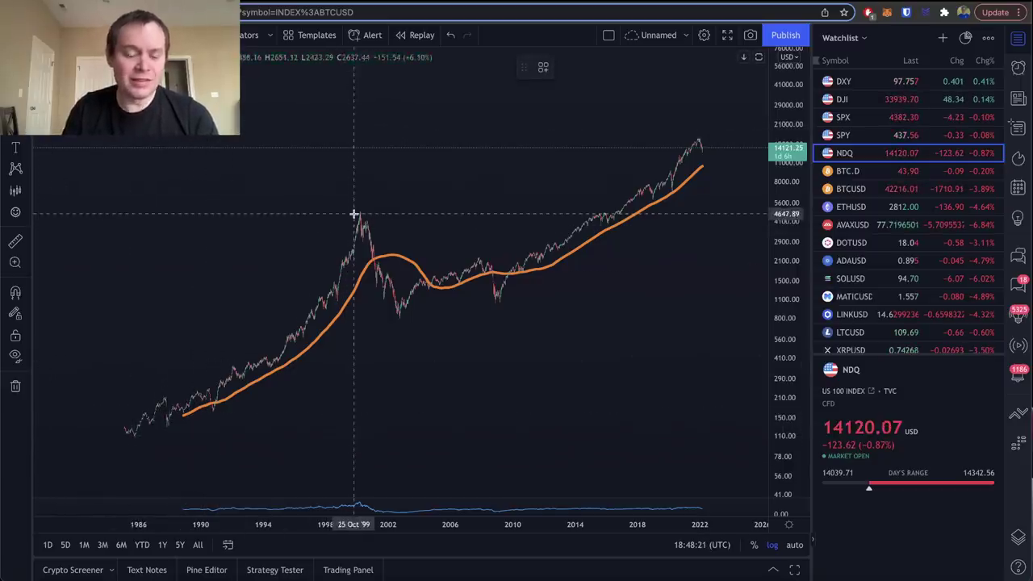
key("alt+t")
mouse_move(147, 393)
left_mouse_down()
mouse_move(246, 326)
mouse_move(318, 230)
mouse_move(288, 233)
left_mouse_up()
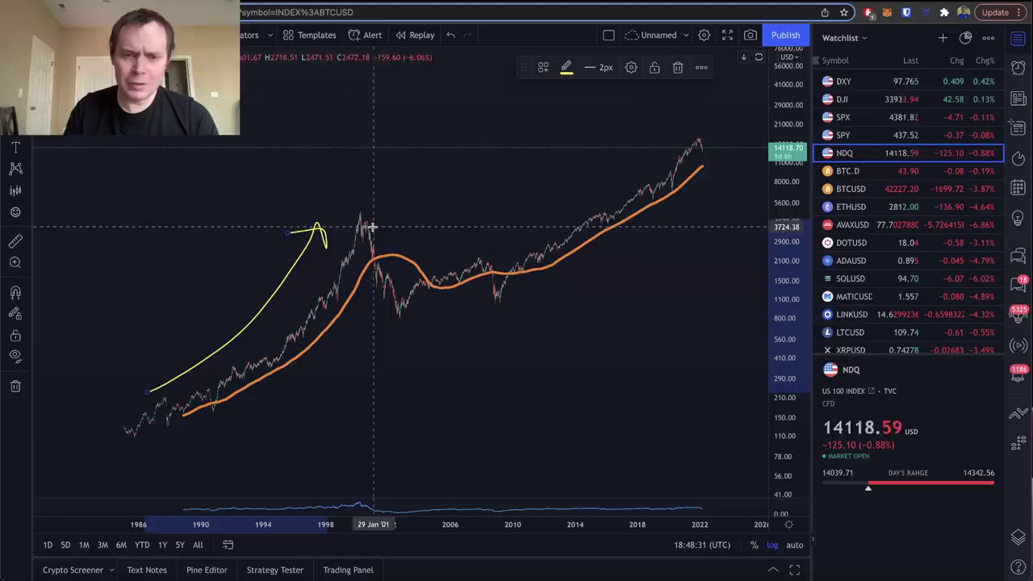
mouse_move(363, 216)
left_mouse_down()
mouse_move(605, 211)
mouse_move(578, 193)
left_mouse_up()
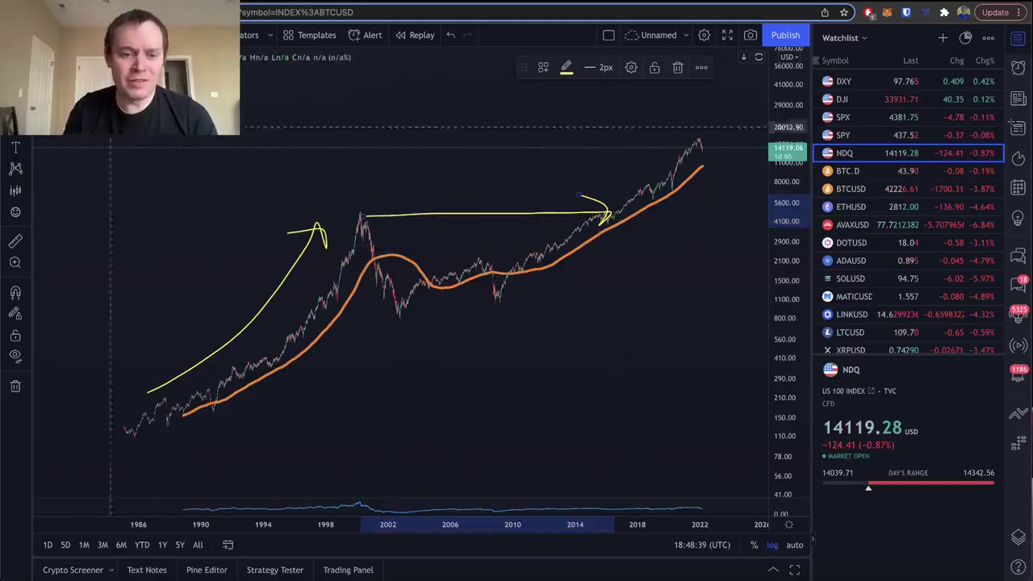
- Remove the two yellow freehand arrows from the NDQ chart via Remove drawings
right_click(347, 137)
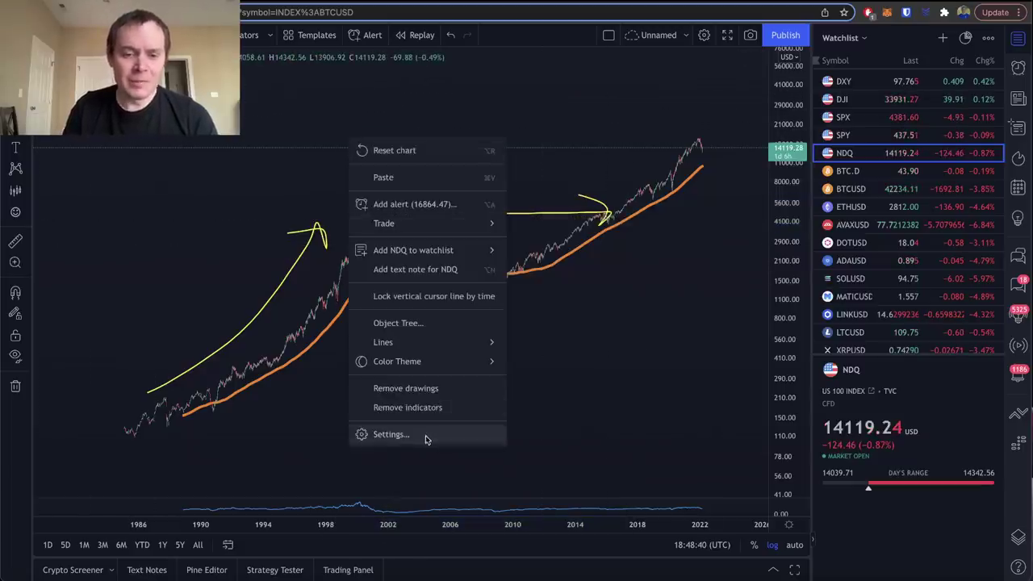
left_click(408, 388)
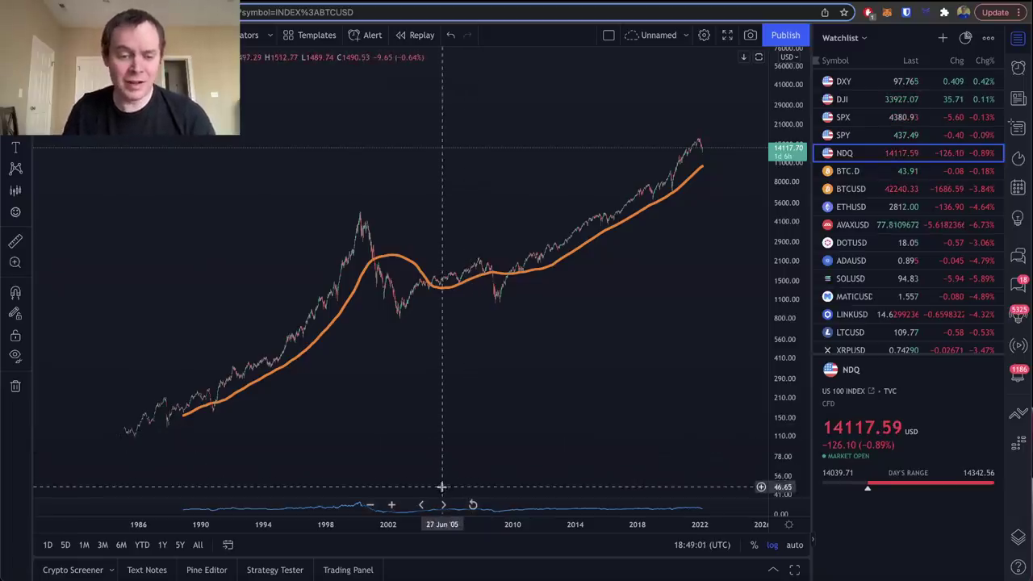
- Raise the pane divider to make the oscillator pane much taller
left_click_drag(440, 494, 441, 296)
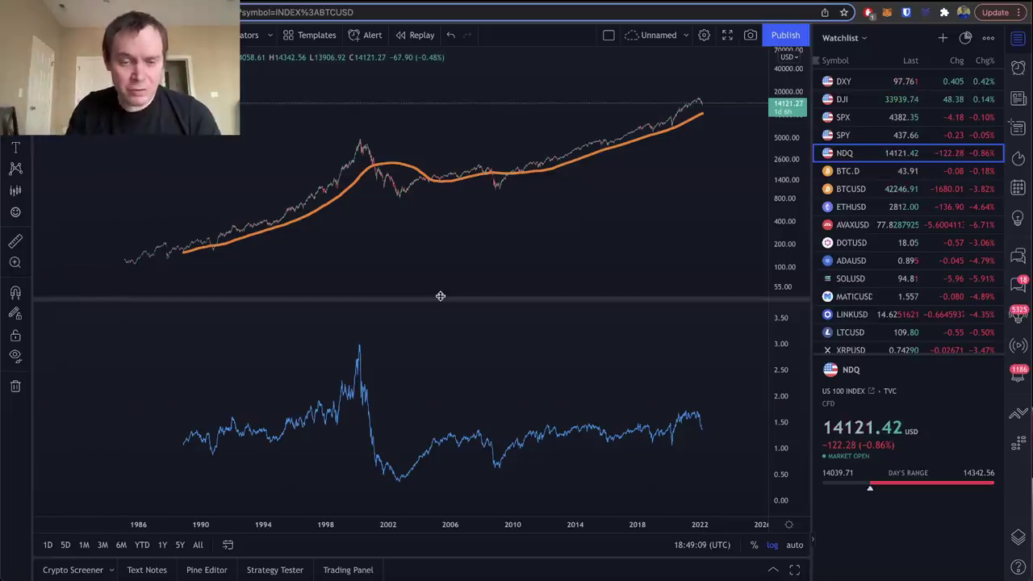
scroll(439, 296, "left", 2)
left_click_drag(440, 296, 441, 248)
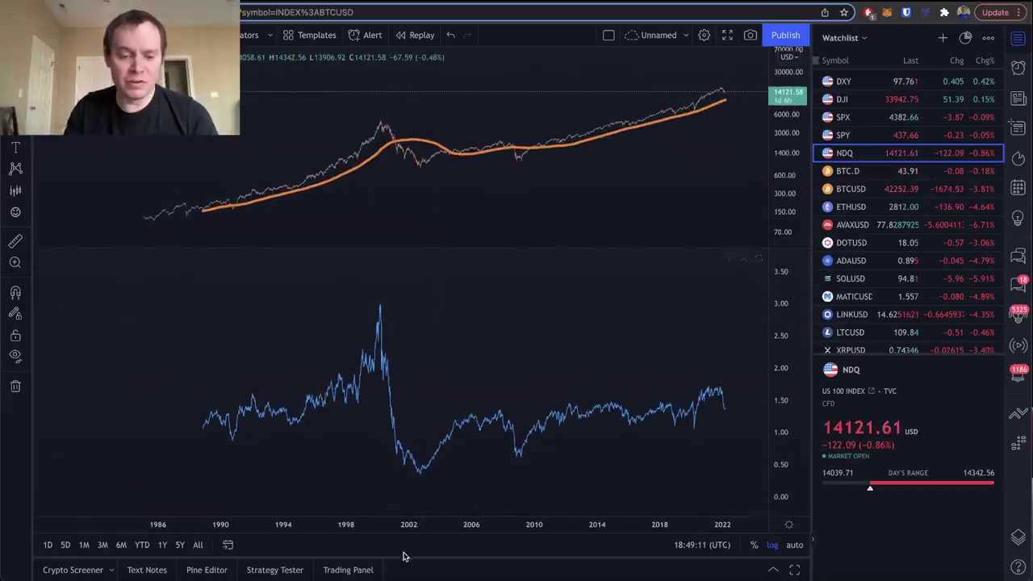
- Review the Dubious Speculation script's 200-period SMA and plot lines in the Pine Editor, then close it
left_click_drag(403, 555, 374, 347)
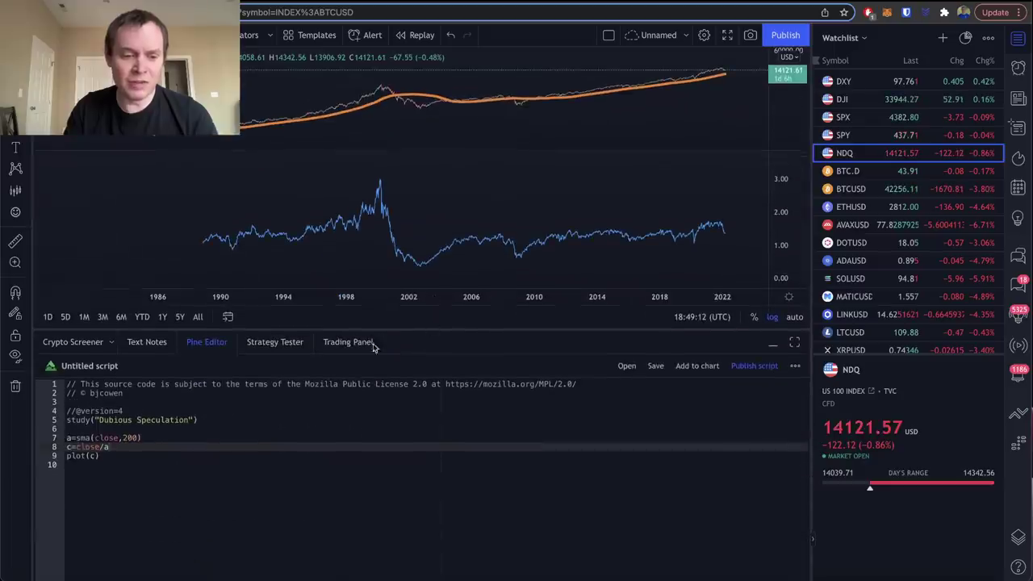
left_click(69, 438)
left_click(161, 457)
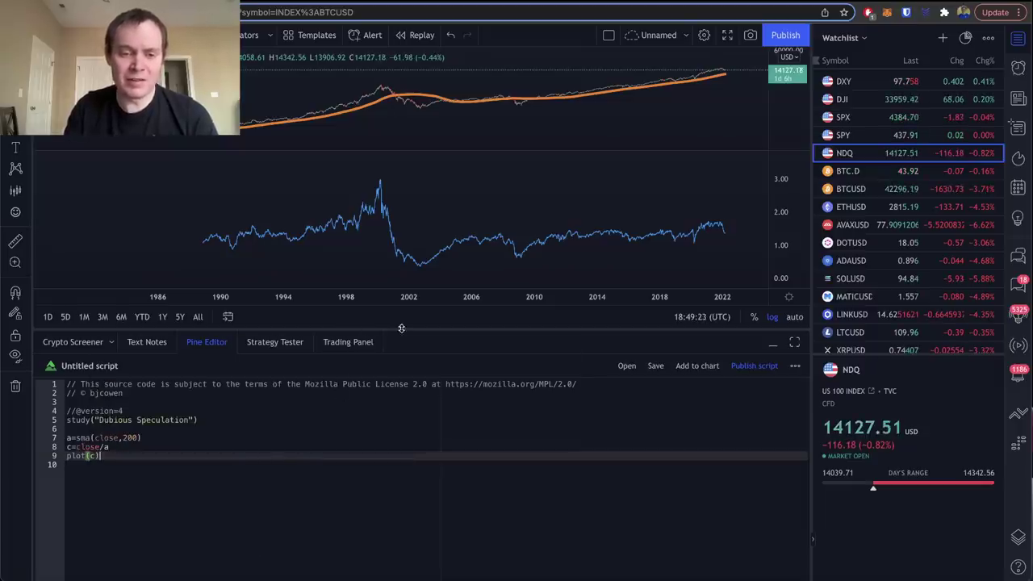
left_click_drag(401, 328, 401, 556)
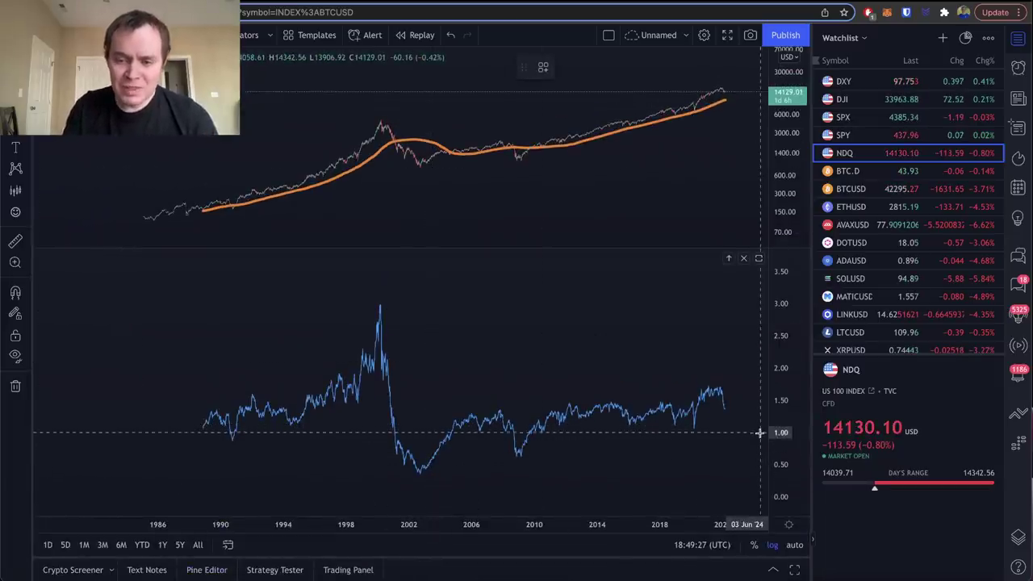
- Draw a yellow 1.00 line across the oscillator, then circle the 1990, 2002 and 2008–09 dips and undo them
left_click_drag(760, 433, 143, 428)
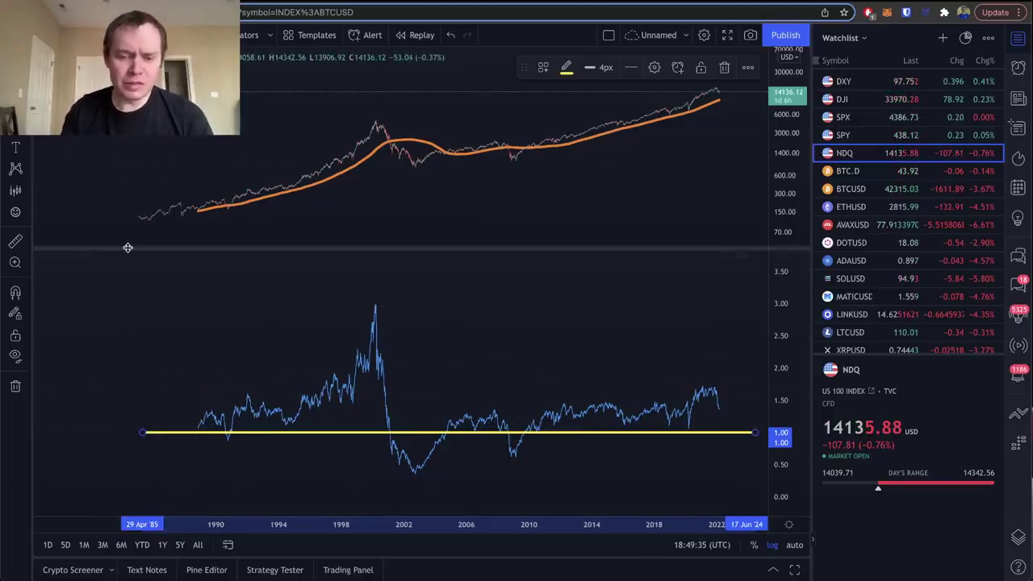
left_click(226, 407)
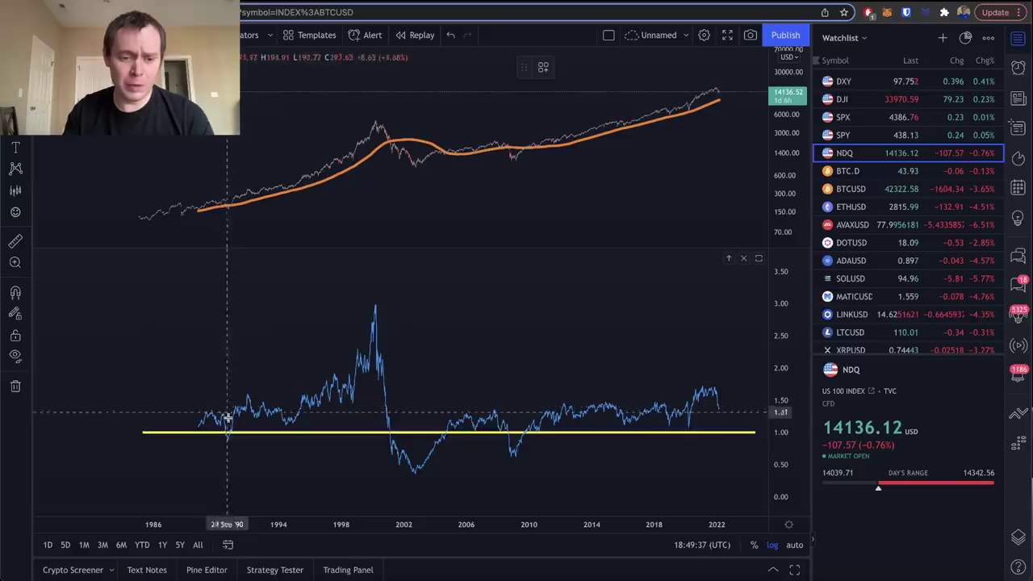
left_click(224, 429)
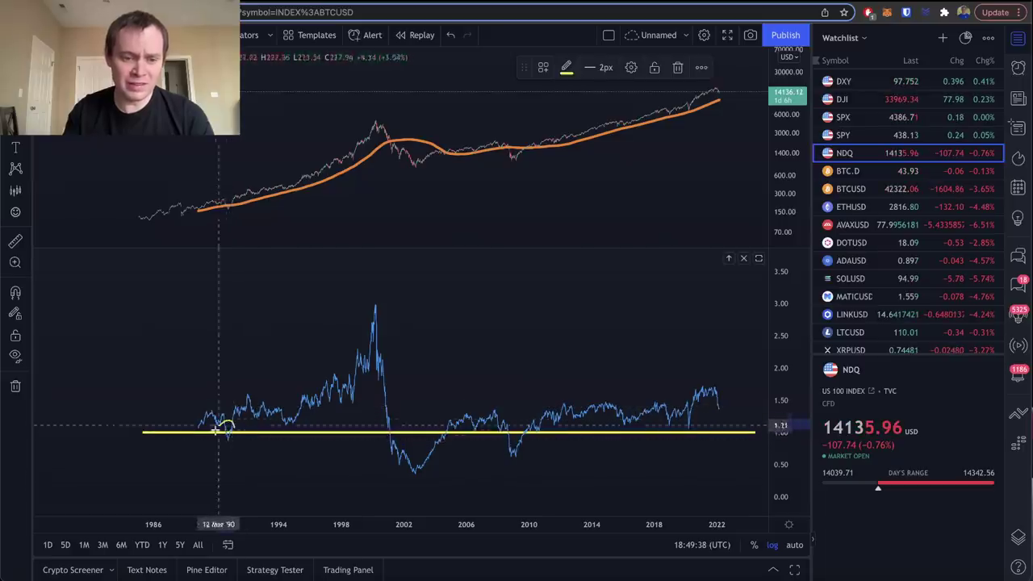
left_click_drag(224, 425, 229, 420)
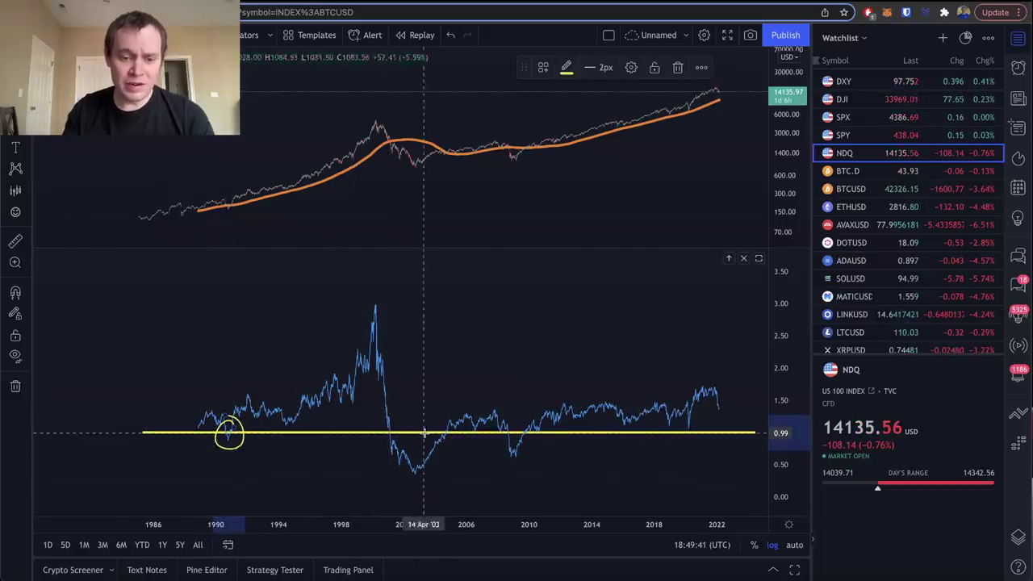
mouse_move(444, 434)
left_mouse_down()
mouse_move(400, 423)
mouse_move(377, 440)
mouse_move(447, 431)
left_mouse_up()
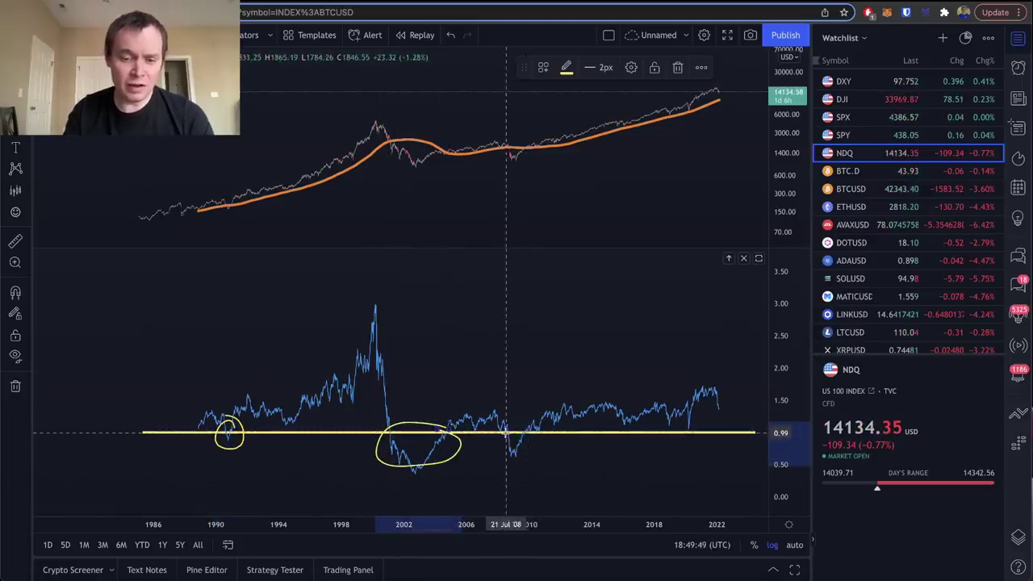
mouse_move(521, 433)
left_mouse_down()
mouse_move(505, 423)
mouse_move(494, 445)
mouse_move(504, 468)
left_mouse_up()
key("ctrl+z")
key("ctrl+z")
key("ctrl+z")
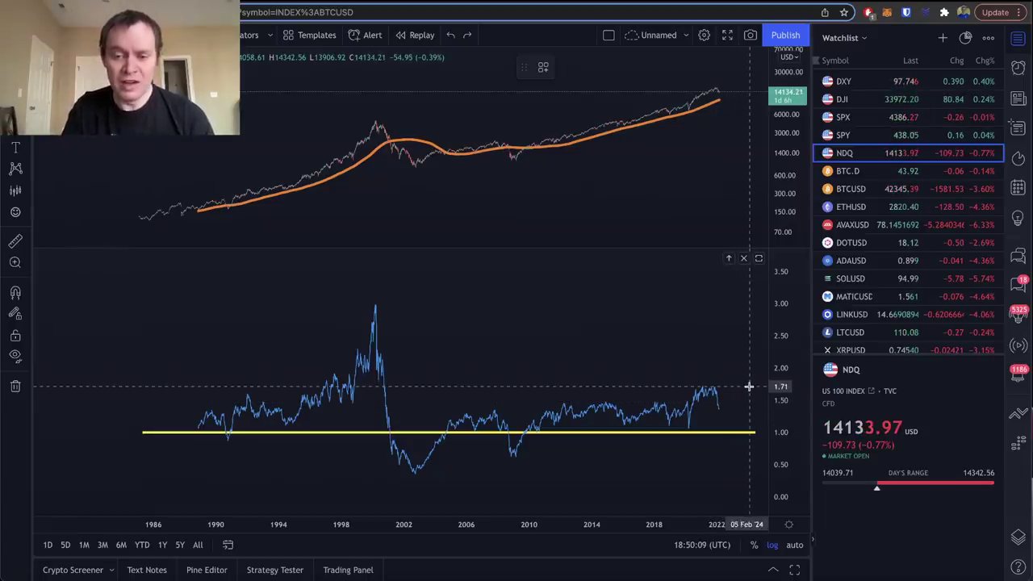
- Draw a second yellow horizontal line at about 1.71 across the oscillator and deselect it
left_click_drag(752, 387, 144, 388)
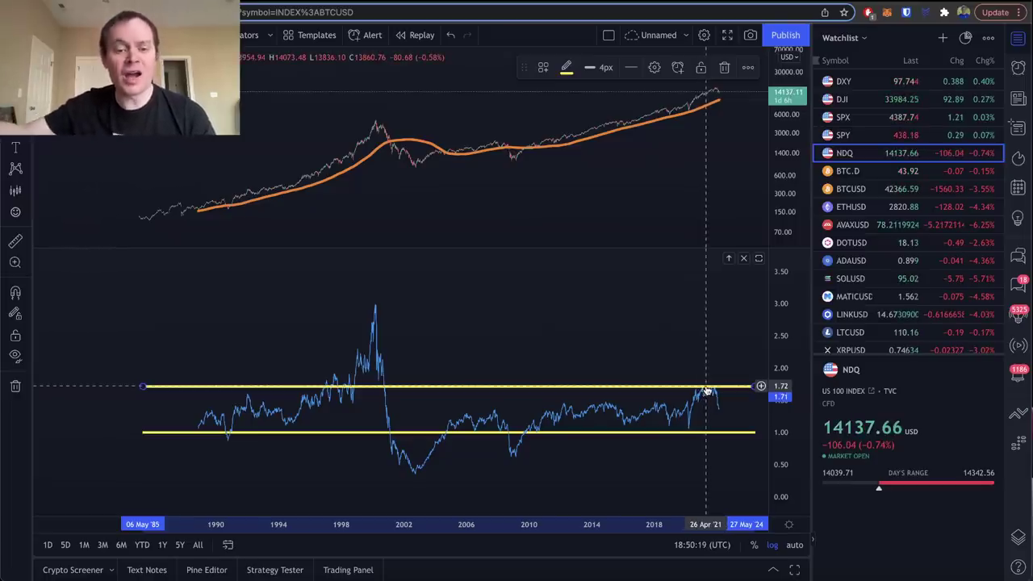
scroll(703, 385, "up", 3)
scroll(595, 380, "down", 3)
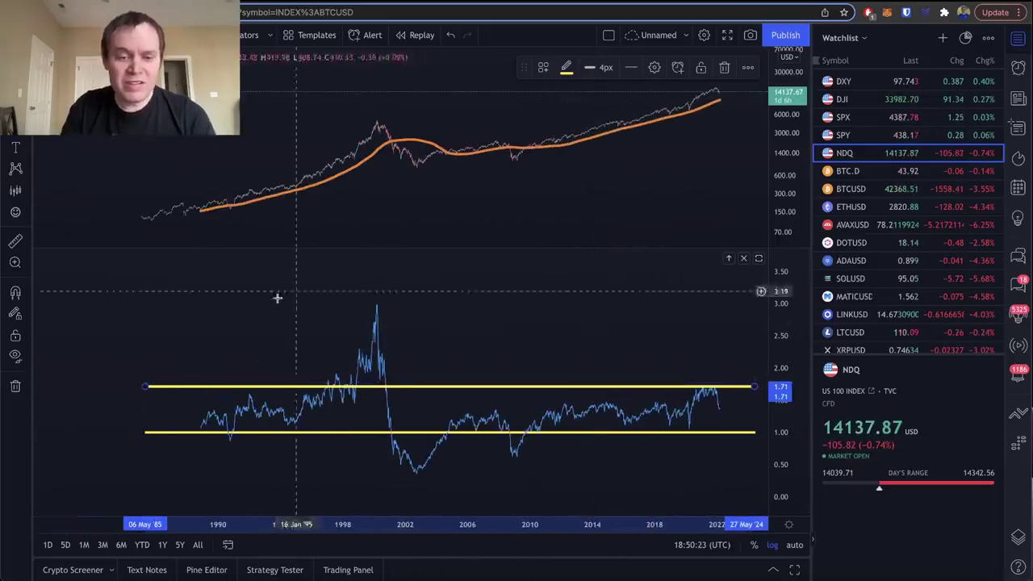
key("Escape")
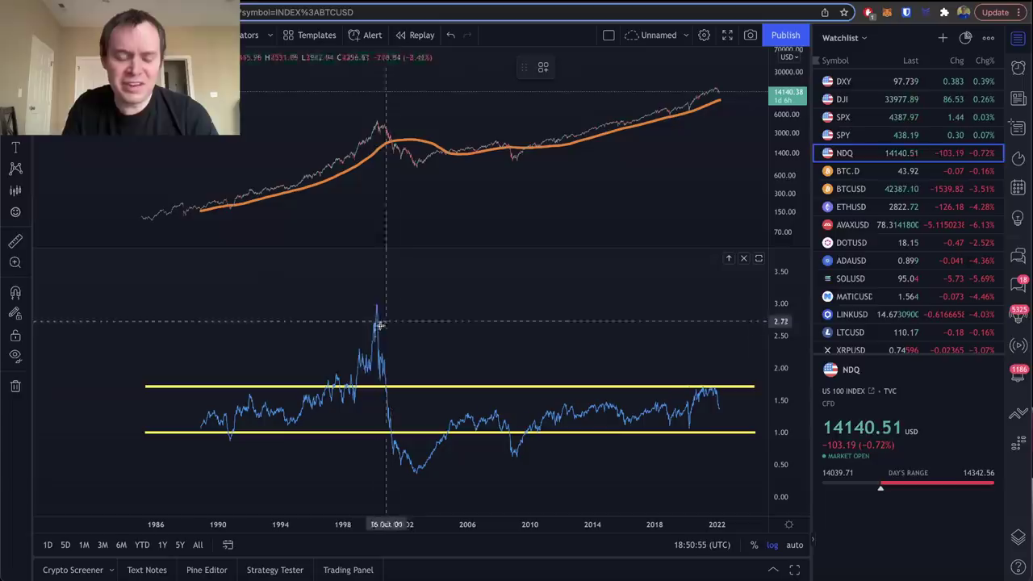
mouse_move(376, 296)
left_mouse_down()
mouse_move(339, 334)
mouse_move(380, 369)
mouse_move(385, 282)
mouse_move(361, 299)
left_mouse_up()
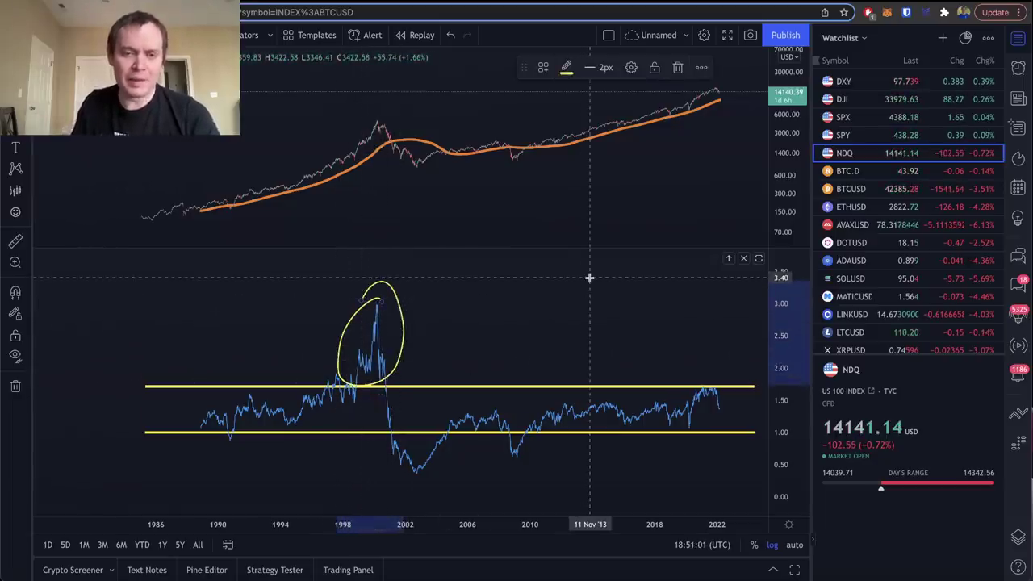
mouse_move(515, 158)
left_mouse_down()
mouse_move(369, 171)
mouse_move(466, 147)
left_mouse_up()
key("ctrl+z")
key("ctrl+z")
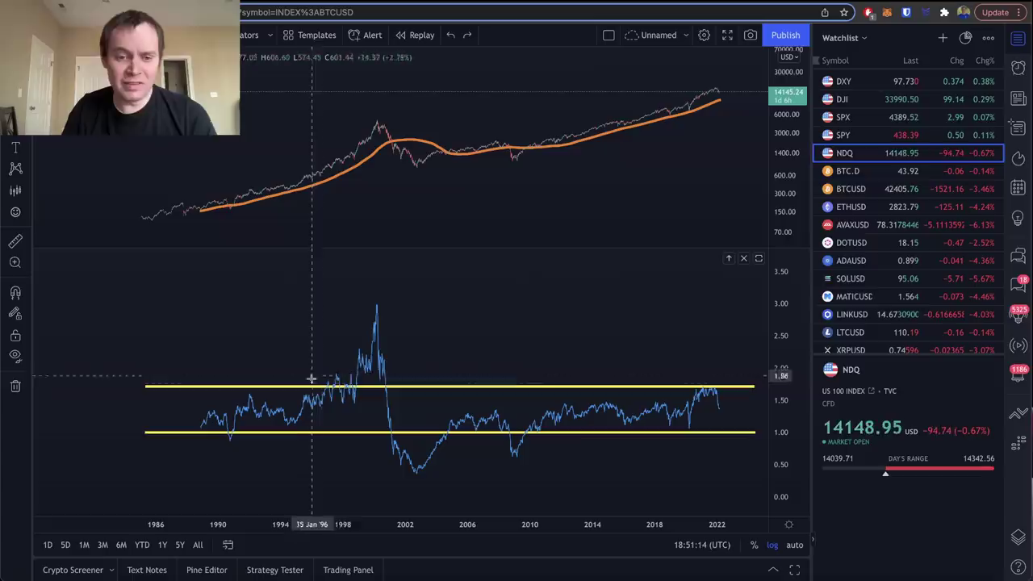
mouse_move(495, 316)
left_mouse_down()
mouse_move(387, 342)
mouse_move(415, 362)
left_mouse_up()
left_click(678, 68)
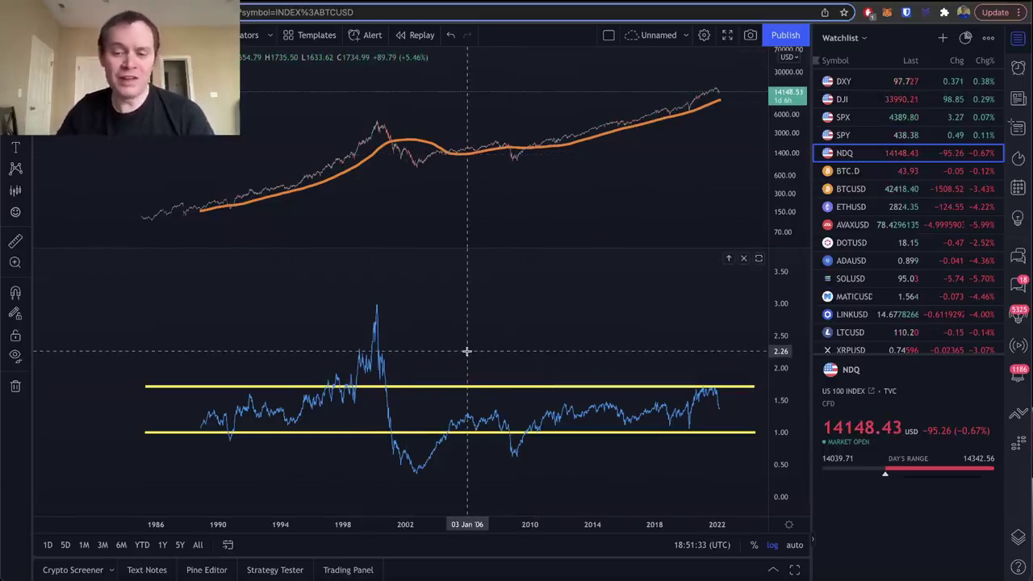
- Circle the 2021–22 oscillator peaks, add a down arrow above them, and circle the 1997–98 peaks
scroll(467, 351, "up", 1)
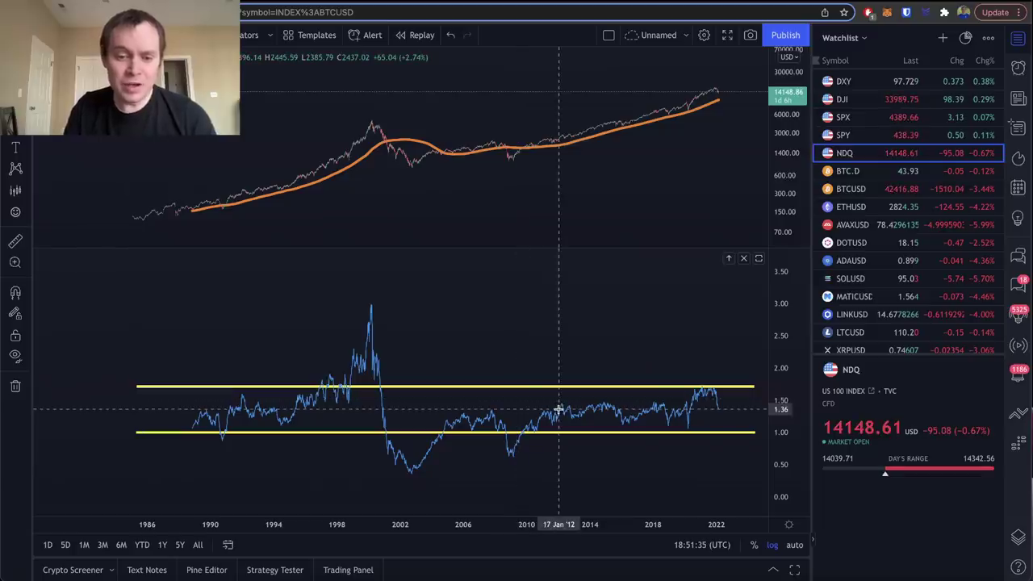
mouse_move(724, 391)
left_mouse_down()
mouse_move(686, 392)
mouse_move(716, 413)
left_mouse_up()
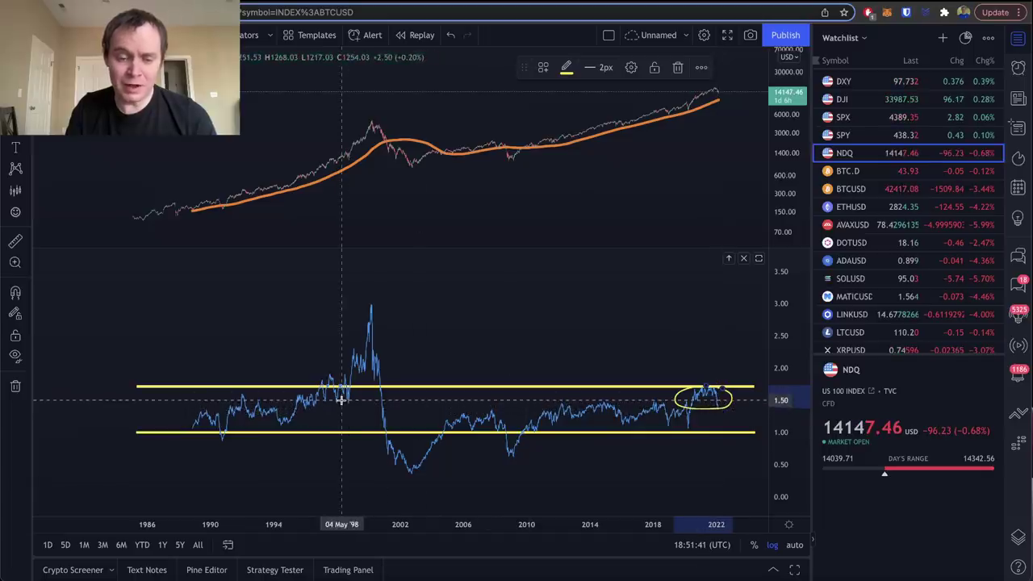
left_click_drag(703, 338, 703, 385)
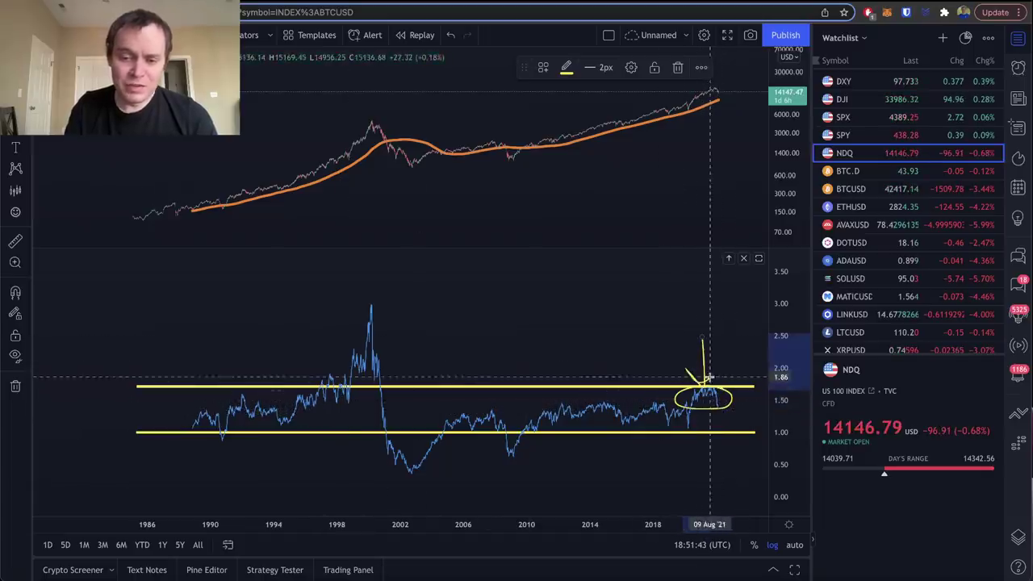
mouse_move(359, 386)
left_mouse_down()
mouse_move(304, 397)
mouse_move(352, 384)
left_mouse_up()
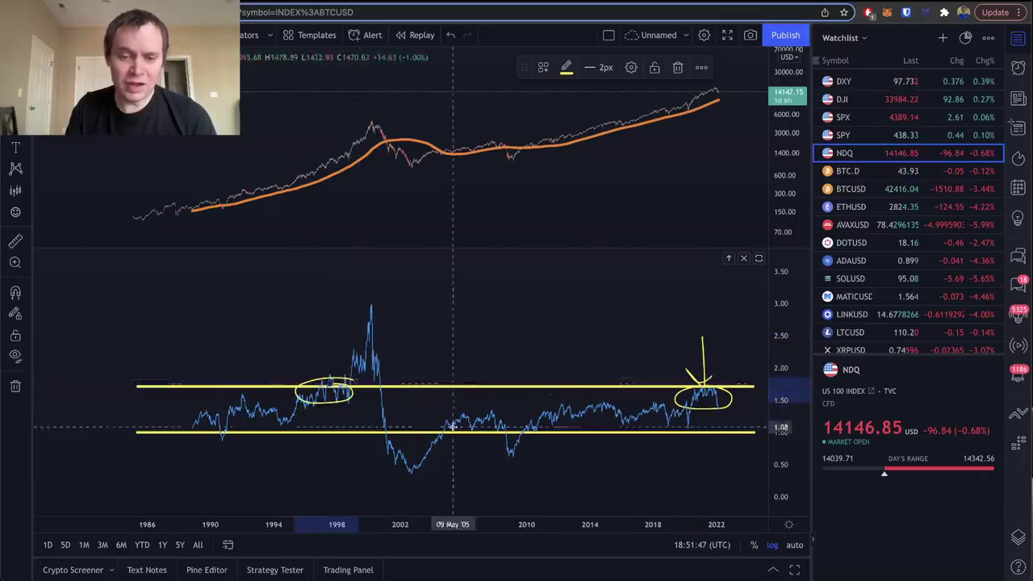
- Circle the 2010–2018 and 1988–1992 oscillator stretches in yellow, undoing the misplaced ellipses
mouse_move(495, 413)
left_mouse_down()
mouse_move(457, 414)
mouse_move(504, 415)
left_mouse_up()
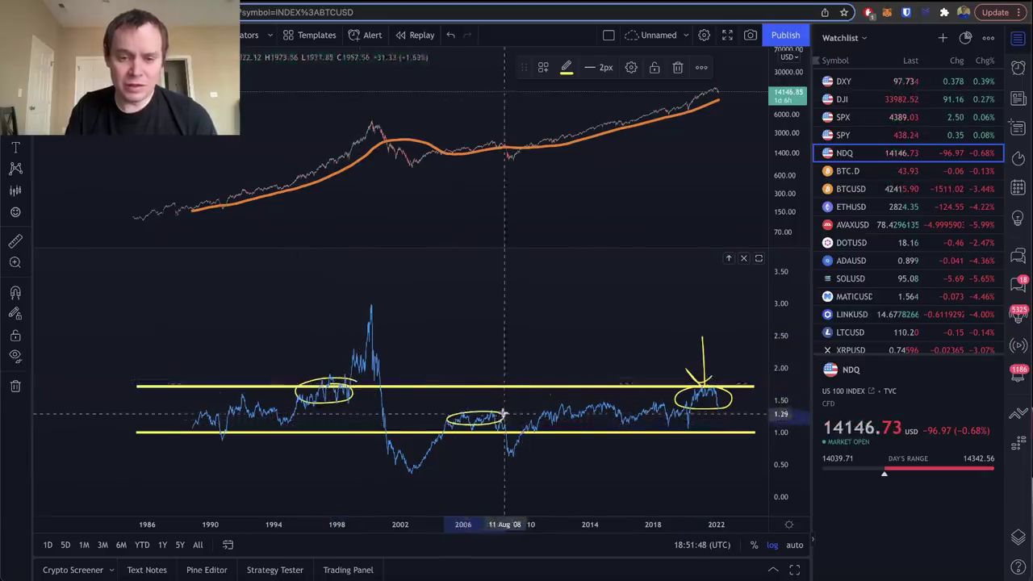
mouse_move(641, 405)
left_mouse_down()
mouse_move(557, 413)
mouse_move(657, 412)
mouse_move(615, 404)
left_mouse_up()
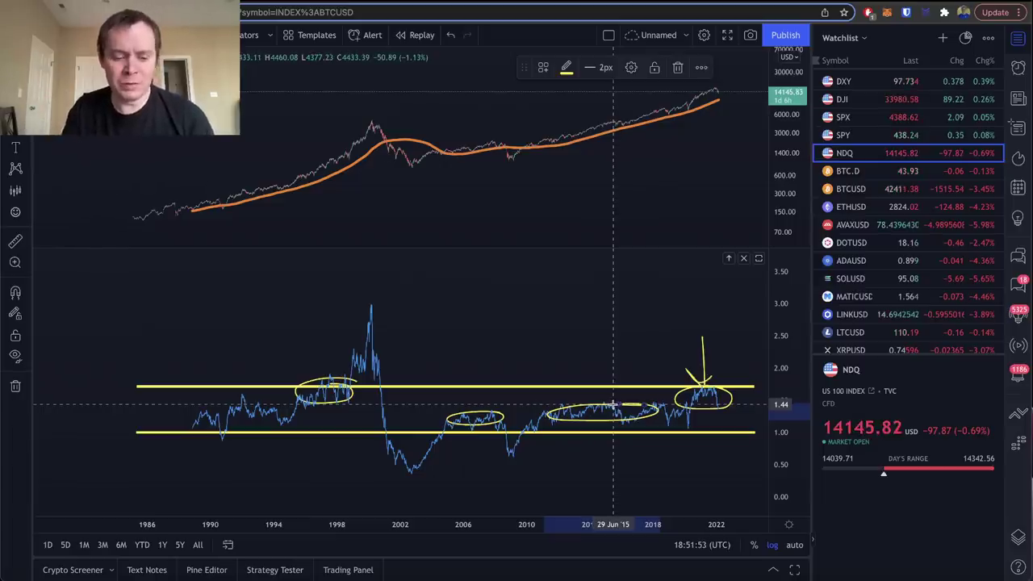
key("ctrl+z")
key("ctrl+z")
mouse_move(642, 398)
left_mouse_down()
mouse_move(565, 400)
mouse_move(646, 416)
mouse_move(650, 401)
left_mouse_up()
mouse_move(254, 400)
left_mouse_down()
mouse_move(237, 421)
mouse_move(266, 410)
left_mouse_up()
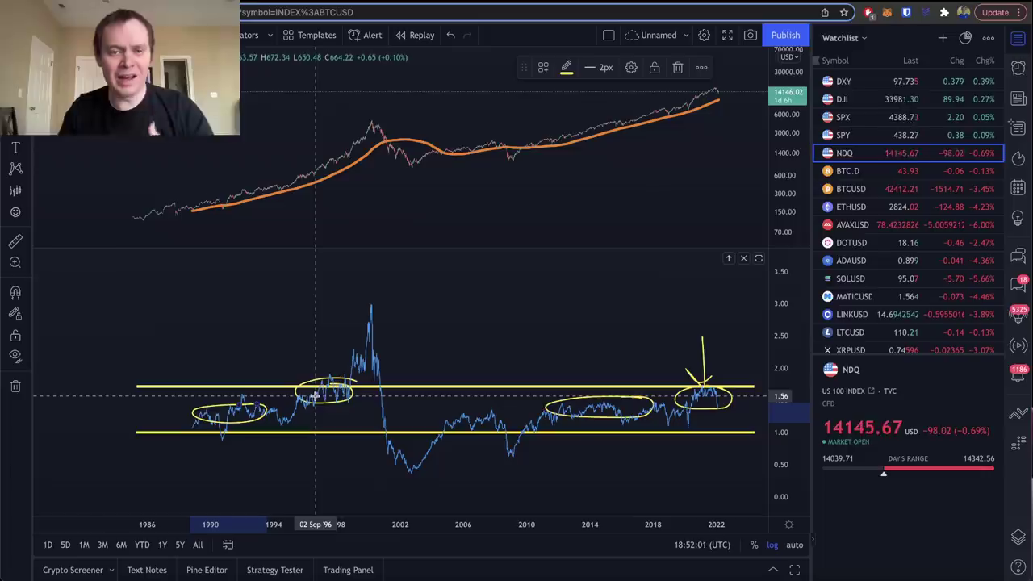
- Draw a yellow arrow pointing down at the late-1990s cluster near 1998
left_click_drag(313, 308, 317, 380)
mouse_move(304, 371)
left_mouse_down()
mouse_move(321, 386)
mouse_move(354, 347)
left_mouse_up()
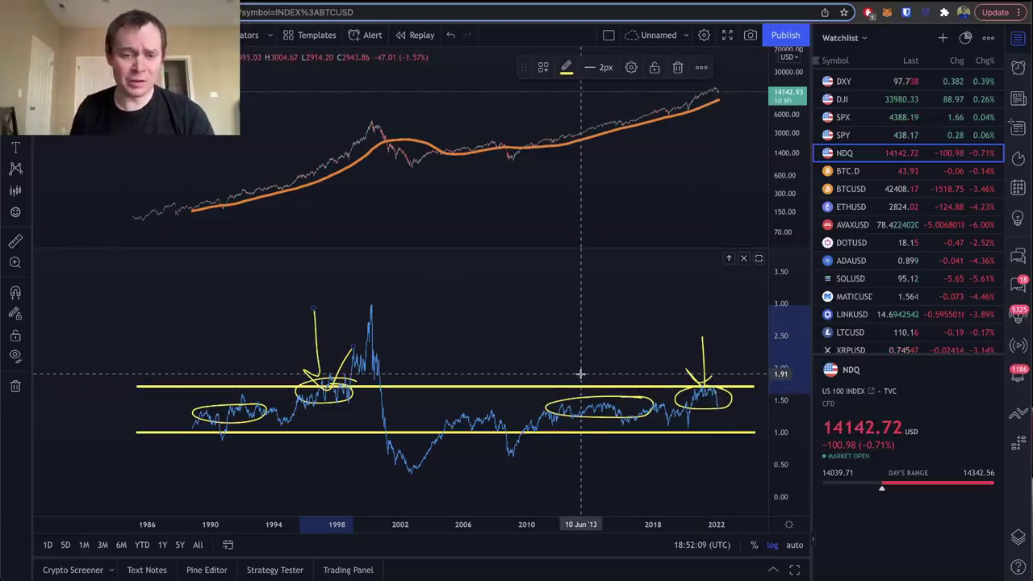
scroll(581, 373, "up", 1)
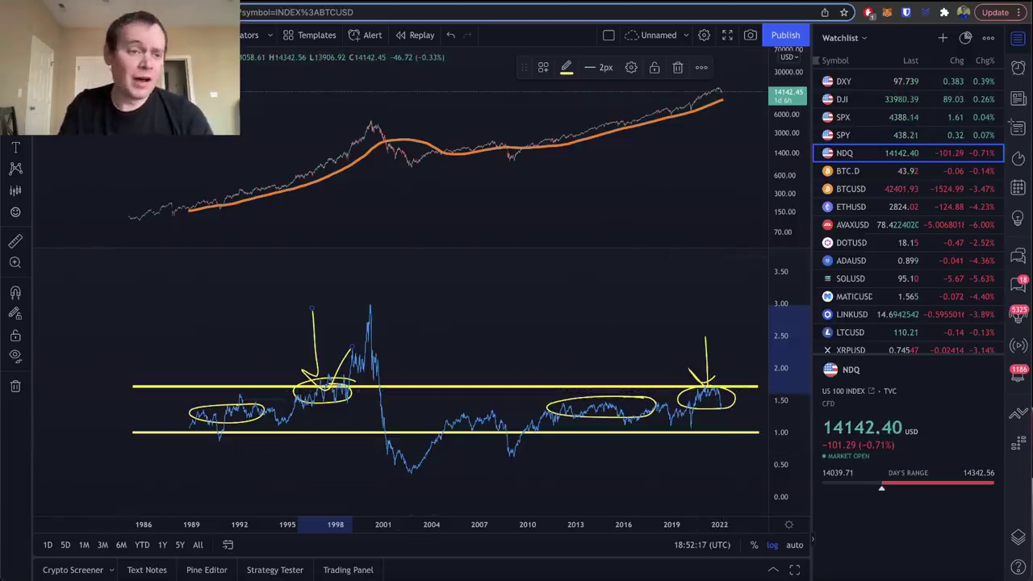
- Pan the chart slightly toward later dates and bring up the Pine Editor with the Dubious Speculation script
left_click_drag(497, 291, 467, 293)
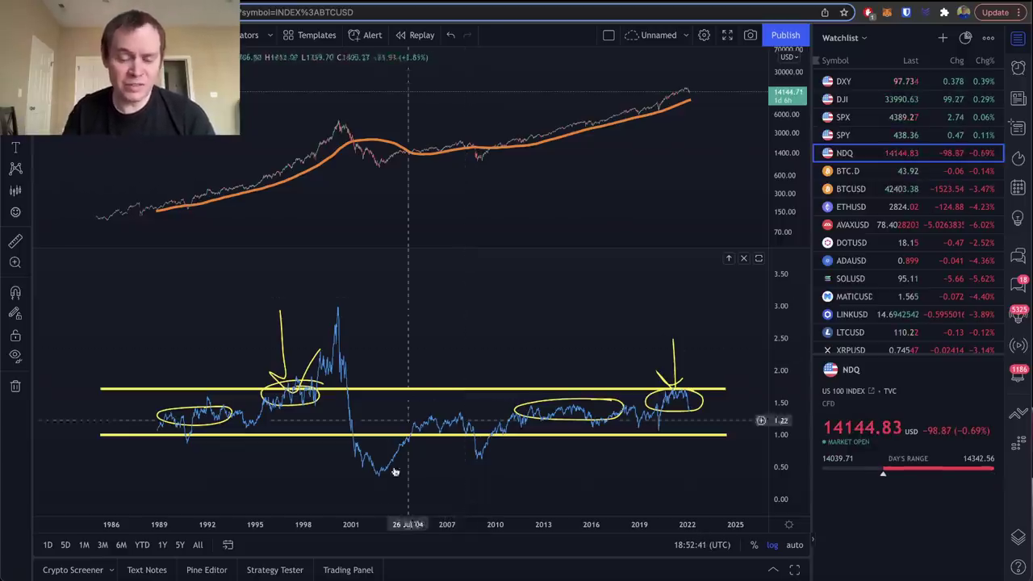
scroll(419, 508, "right", 2)
left_click_drag(428, 559, 428, 398)
- Add the 100-period SMA Dubious Speculation script to the chart, then remove all yellow drawings
left_click(124, 504)
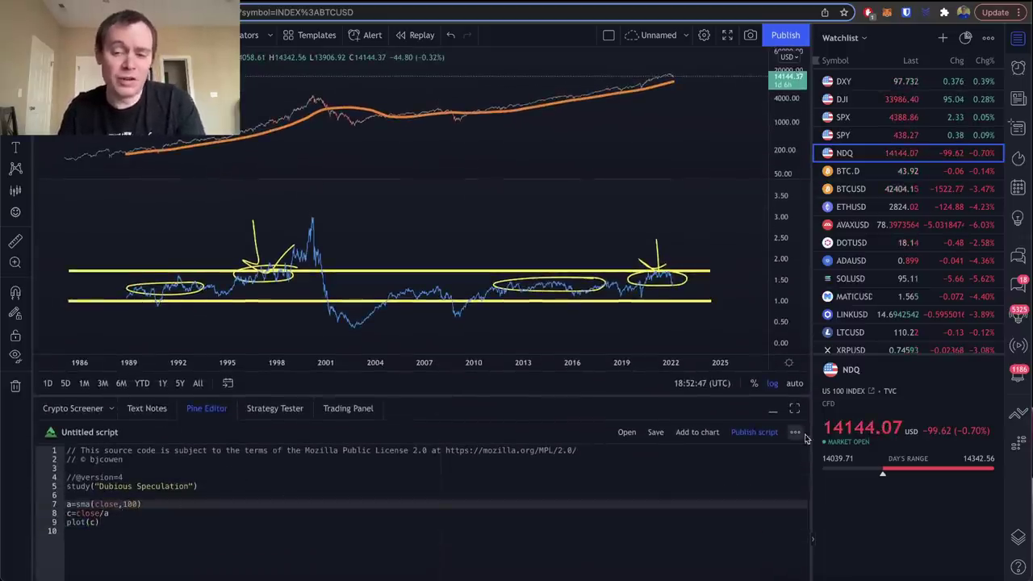
left_click(696, 432)
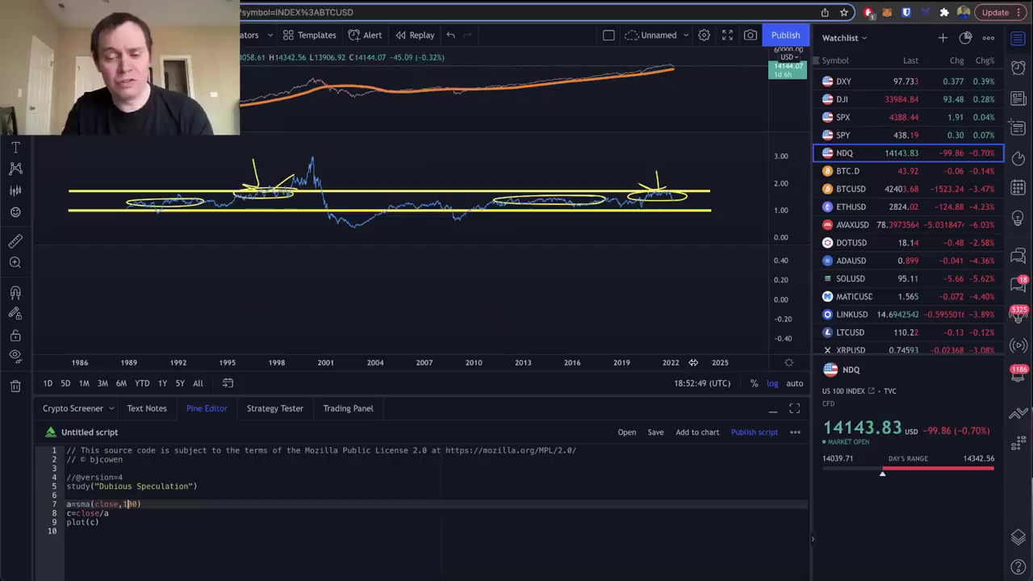
right_click(593, 166)
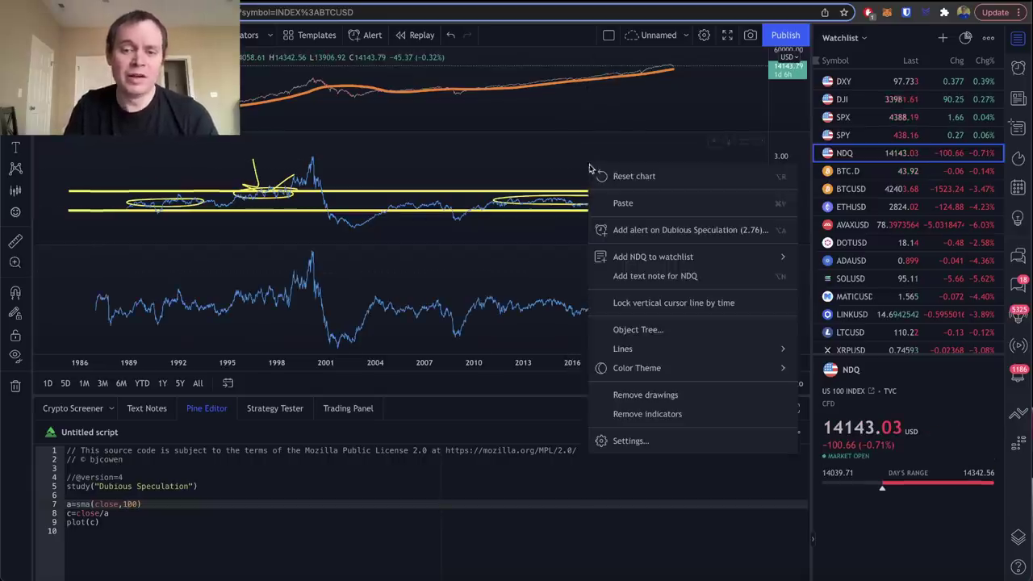
left_click(645, 394)
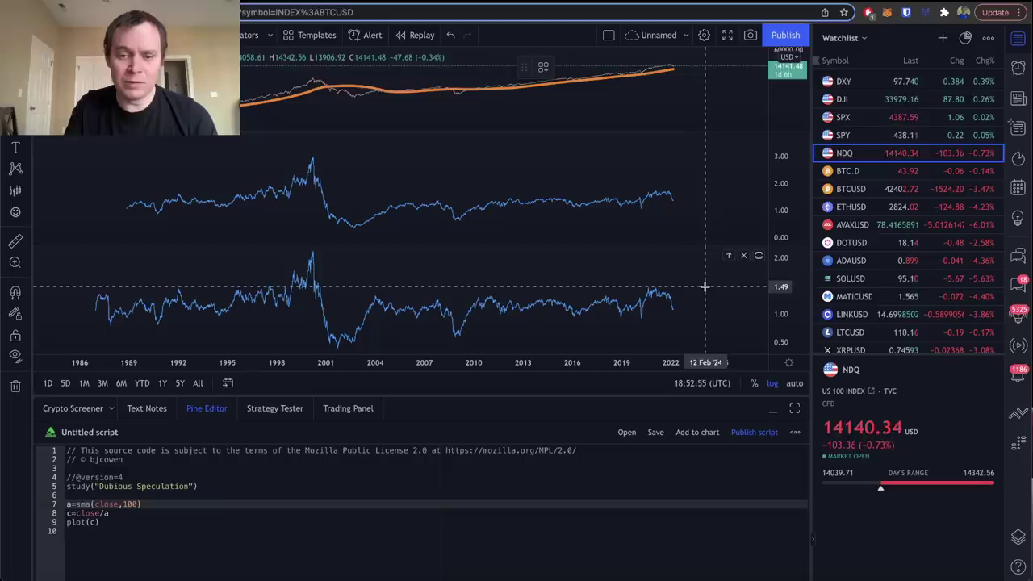
- Draw a yellow level line near 1.48 across the new oscillator, extending back to 1985
left_click(732, 287)
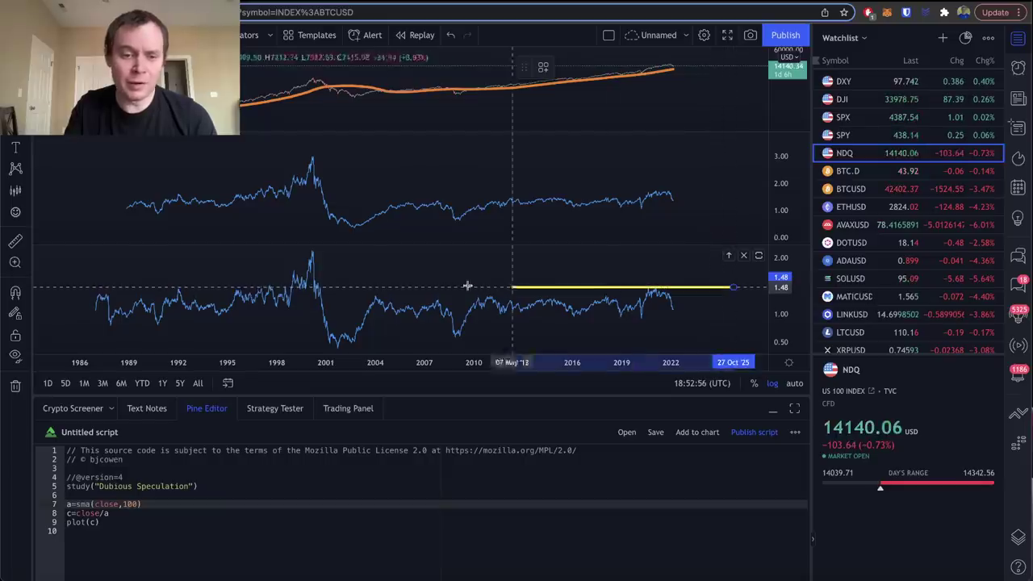
left_click(87, 287)
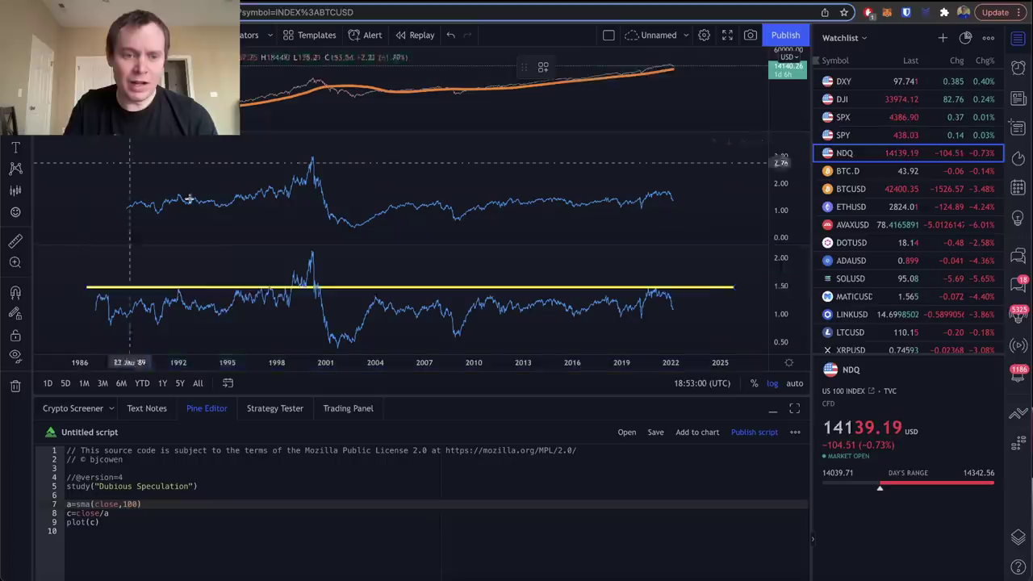
left_click(178, 287)
- Circle the 1990s, 2019–22 and 2000 touches of the 1.48 level line
mouse_move(291, 286)
left_mouse_down()
mouse_move(214, 287)
mouse_move(282, 289)
left_mouse_up()
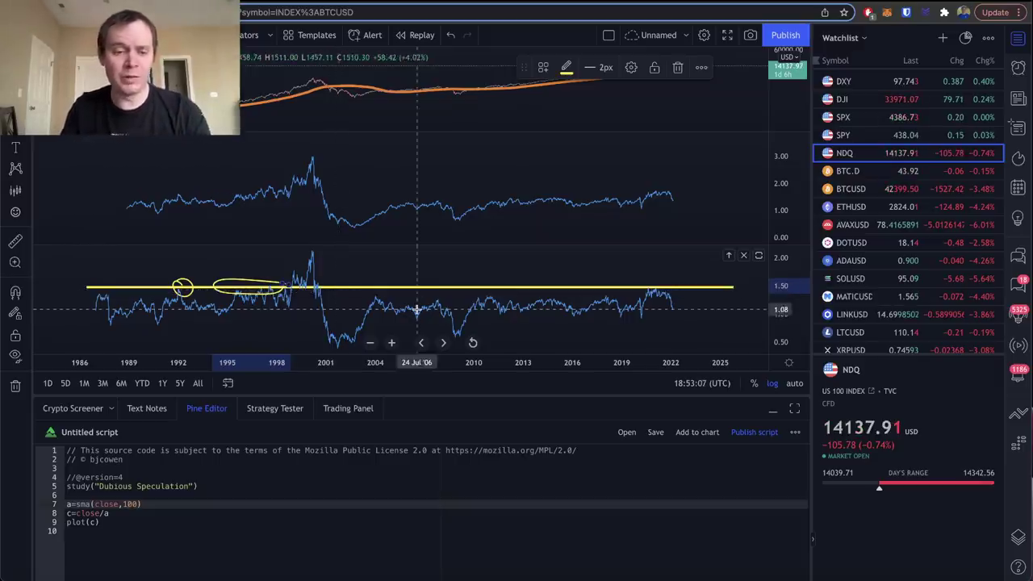
mouse_move(672, 285)
left_mouse_down()
mouse_move(635, 284)
mouse_move(675, 294)
mouse_move(668, 284)
left_mouse_up()
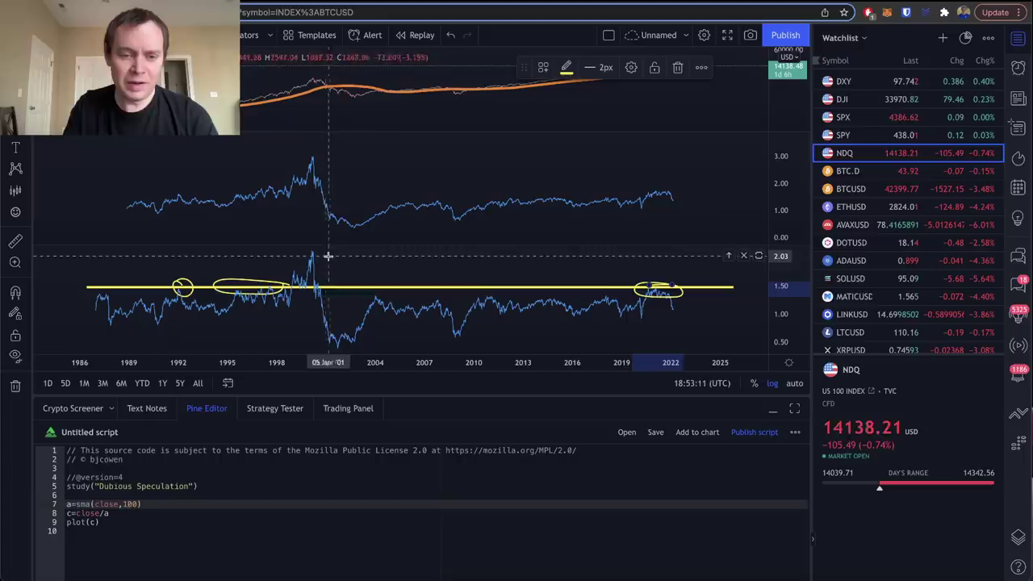
mouse_move(326, 260)
left_mouse_down()
mouse_move(287, 282)
mouse_move(315, 292)
mouse_move(329, 258)
mouse_move(300, 282)
left_mouse_up()
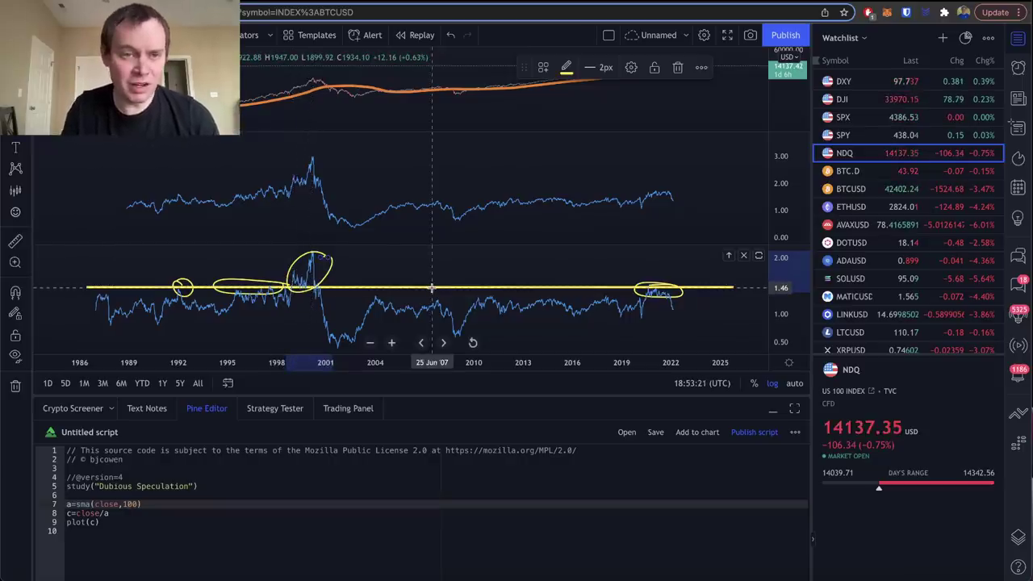
- Close the two oscillator panes and drag the Pine Editor down so the NDQ log chart fills the view
left_click(743, 256)
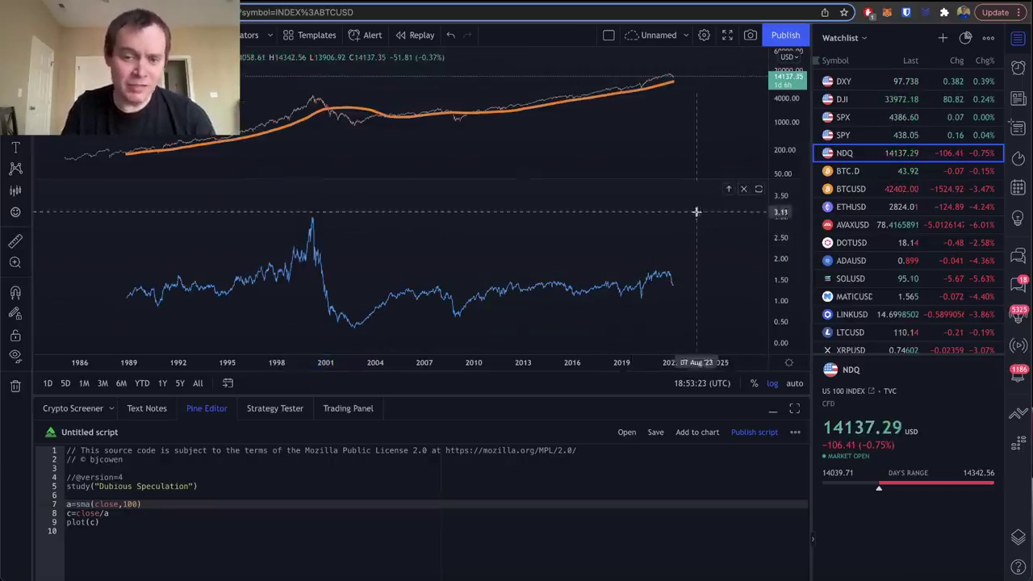
left_click(743, 189)
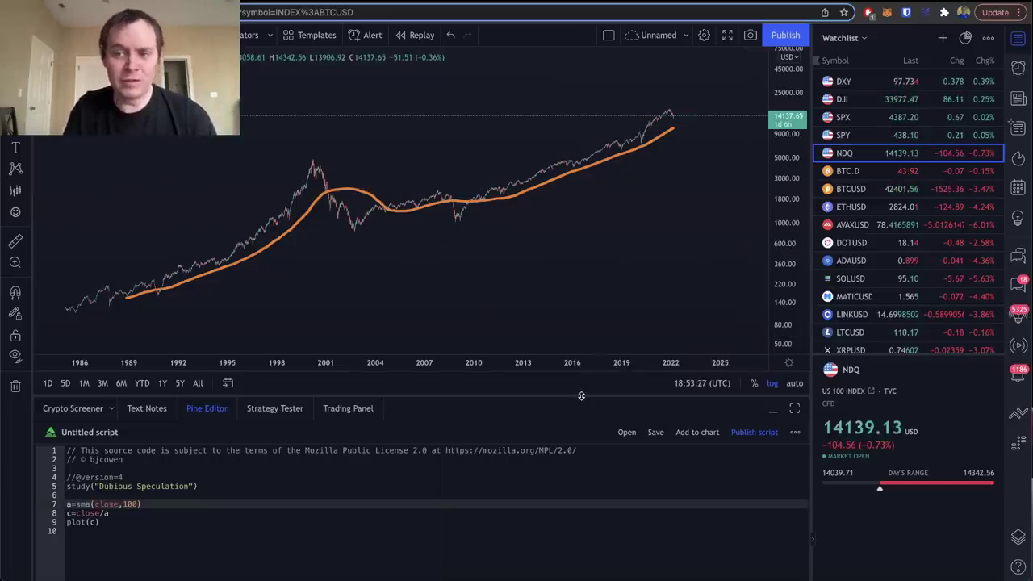
left_click_drag(581, 396, 581, 397)
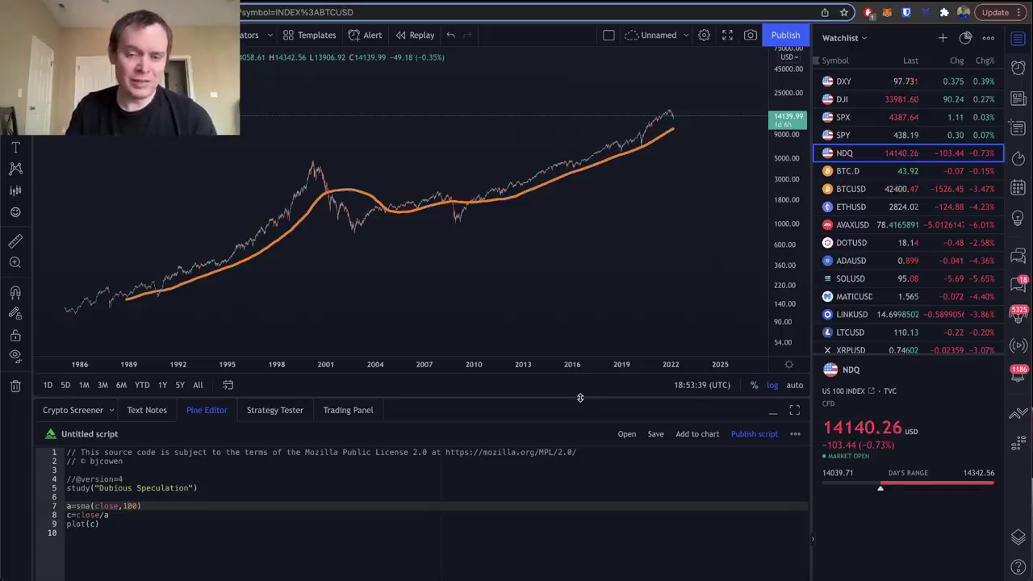
left_click_drag(579, 397, 548, 541)
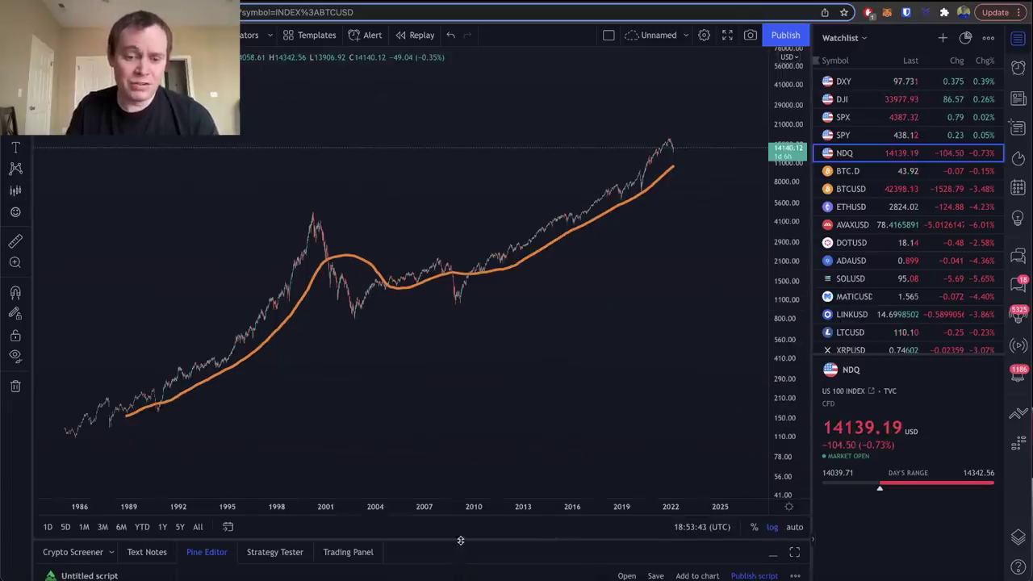
left_click_drag(458, 541, 458, 573)
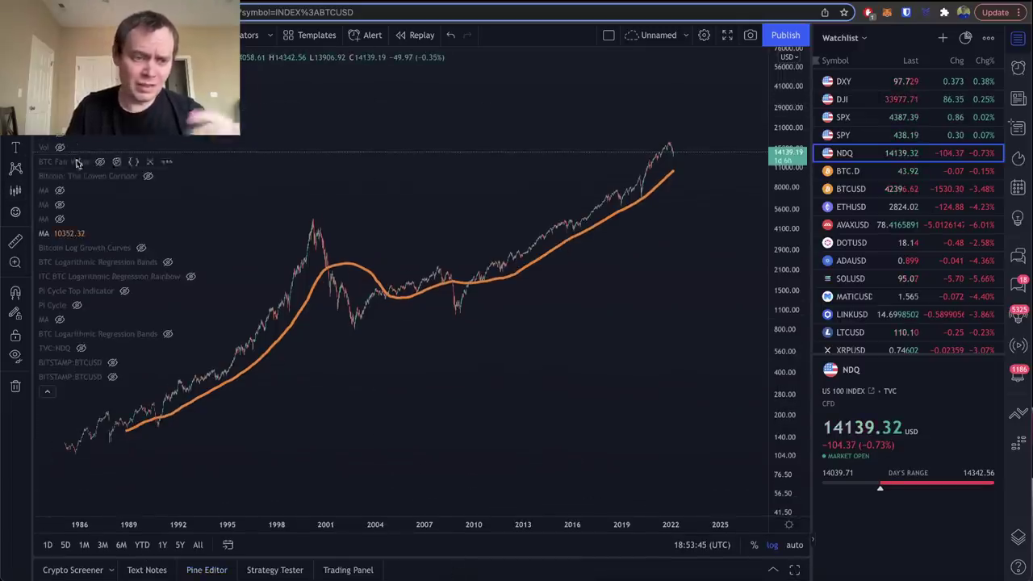
- Hide the indicator list and copy the 1985 low to 2000 peak bars as a Bars Pattern
left_click(47, 391)
left_click(15, 190)
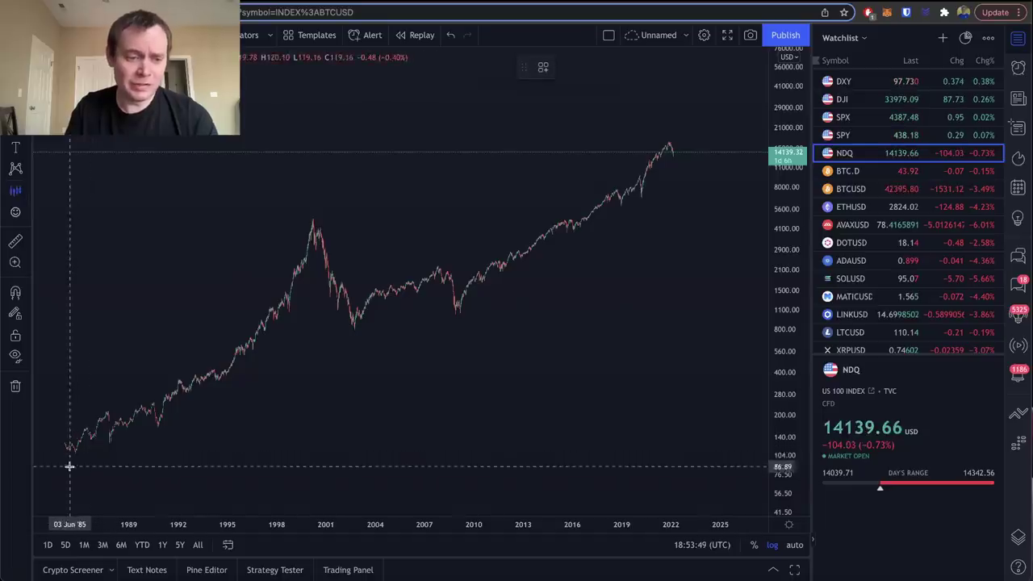
left_click(70, 421)
left_click(317, 171)
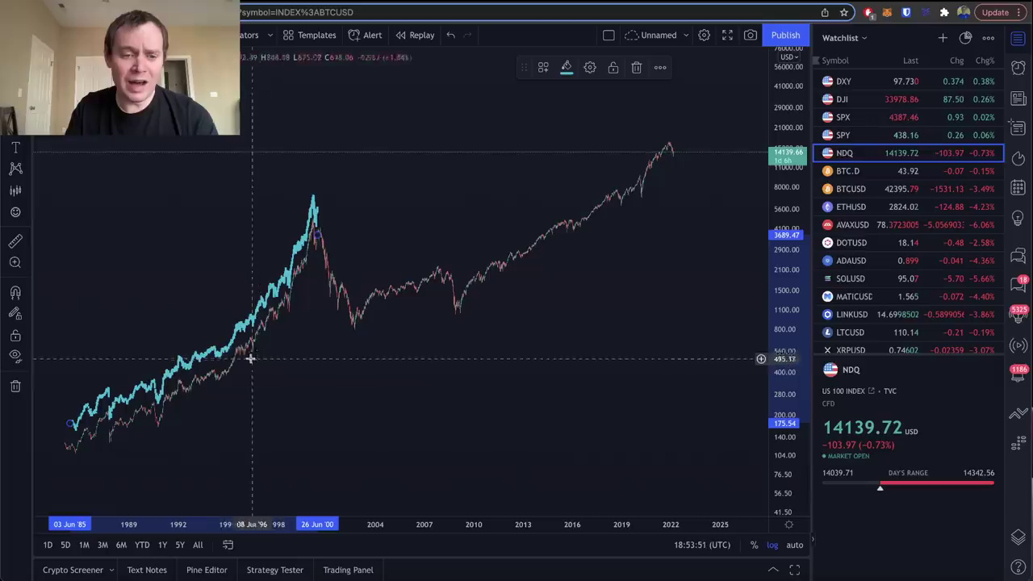
mouse_move(227, 351)
left_mouse_down()
mouse_move(441, 253)
mouse_move(502, 244)
mouse_move(429, 405)
left_mouse_up()
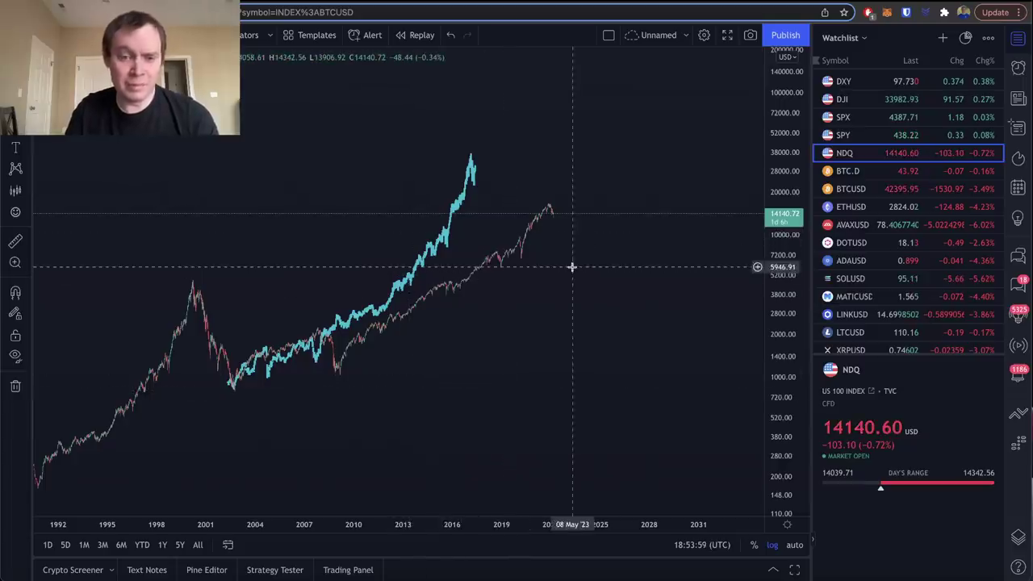
- Compress the price scale and shift the cyan pattern to start at the 2009 low
scroll(631, 306, "left", 5)
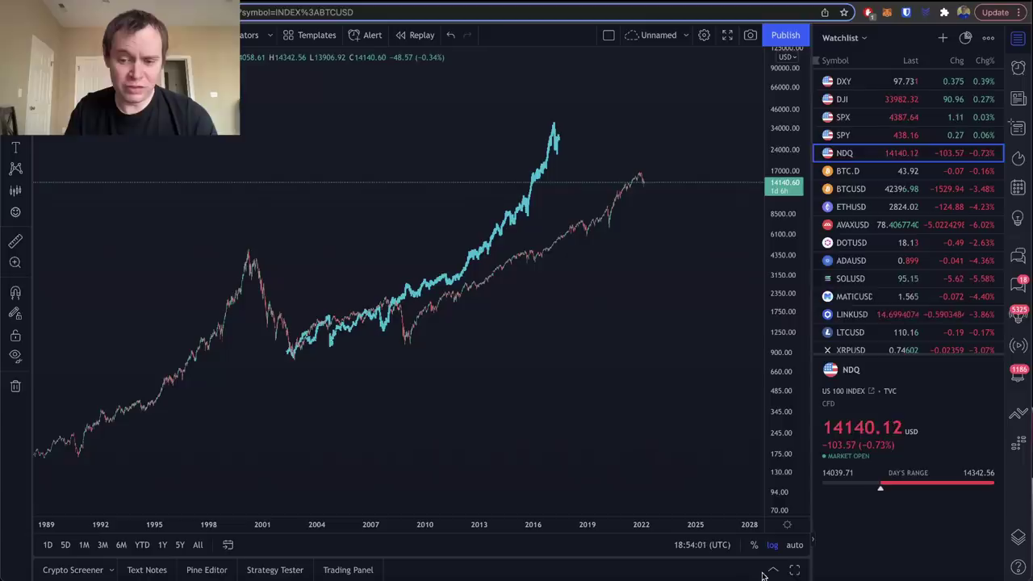
scroll(721, 429, "up", 5)
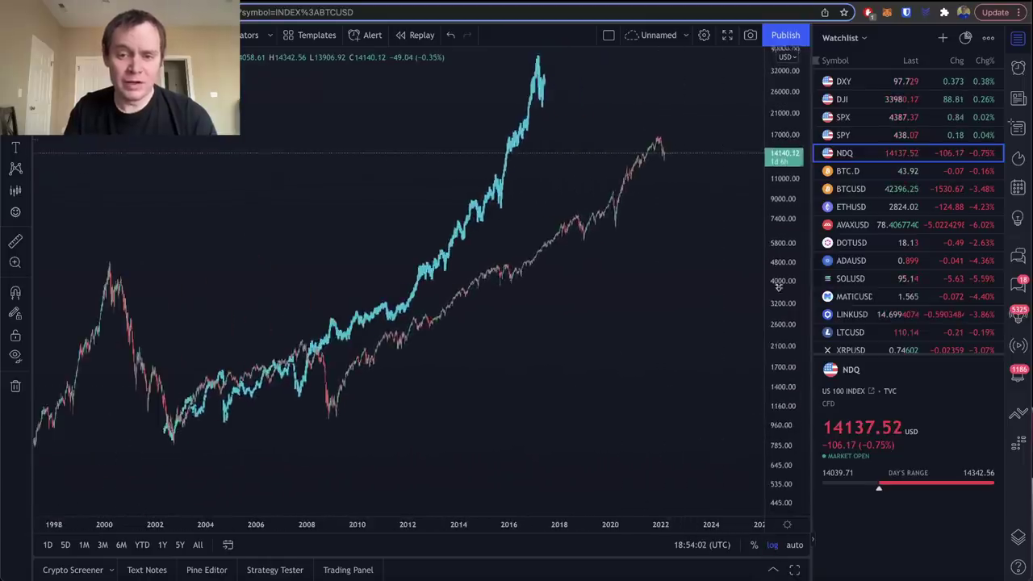
left_click_drag(791, 330, 790, 365)
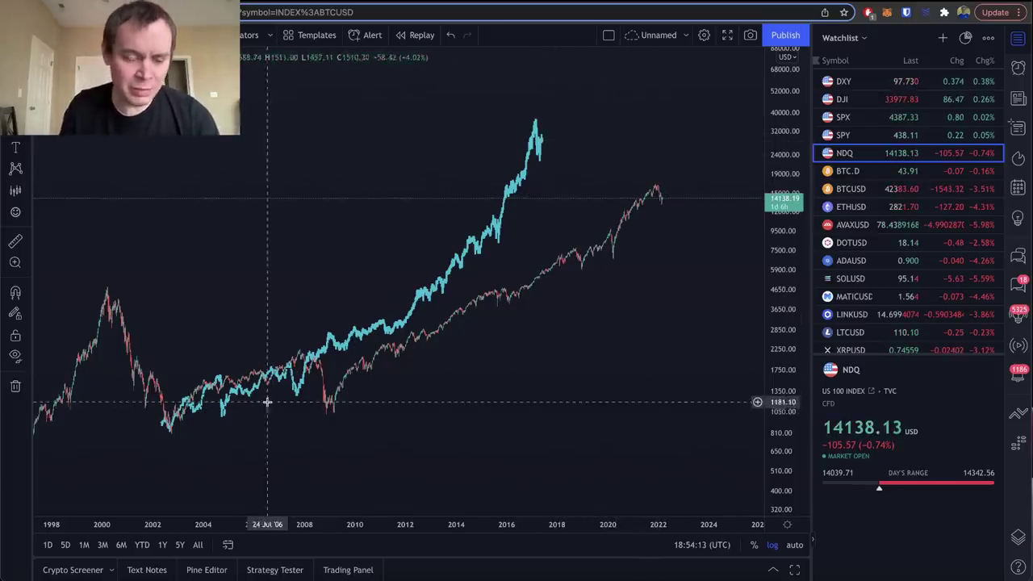
mouse_move(226, 401)
left_mouse_down()
mouse_move(388, 363)
mouse_move(389, 379)
left_mouse_up()
scroll(419, 401, "right", 5)
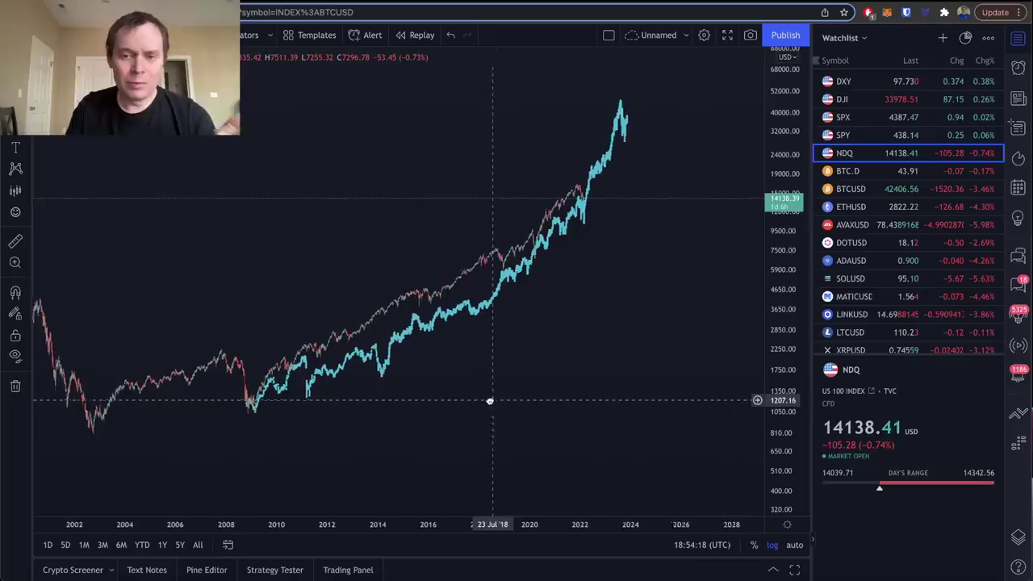